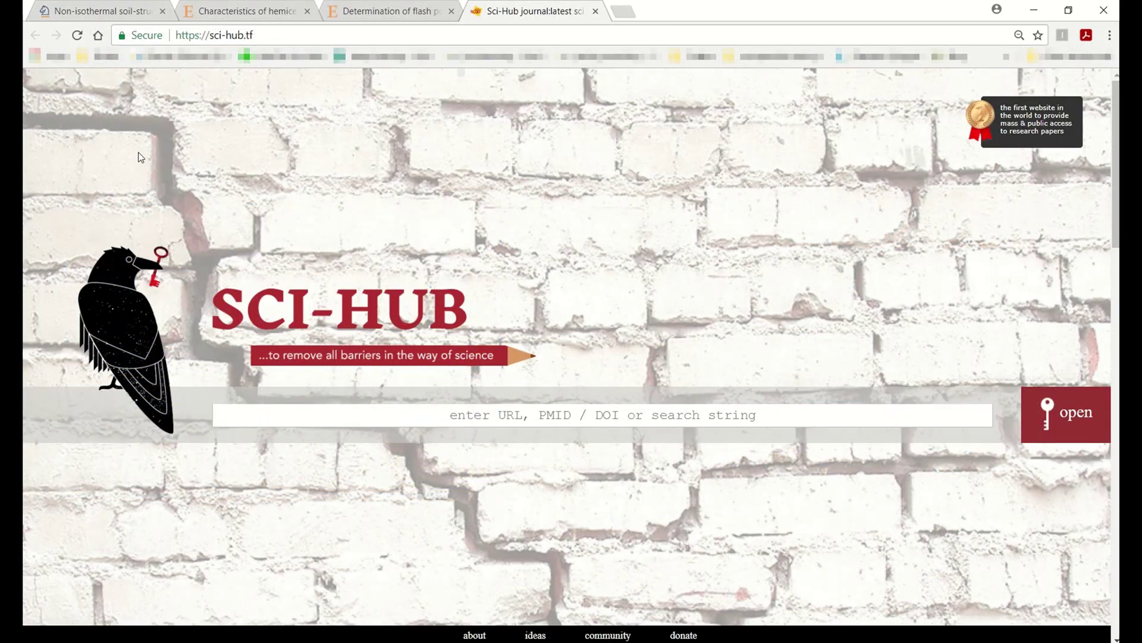
Compare the Springer soil-structure article with the ScienceDirect hemicellulose pyrolysis article across tabs
left_click(89, 11)
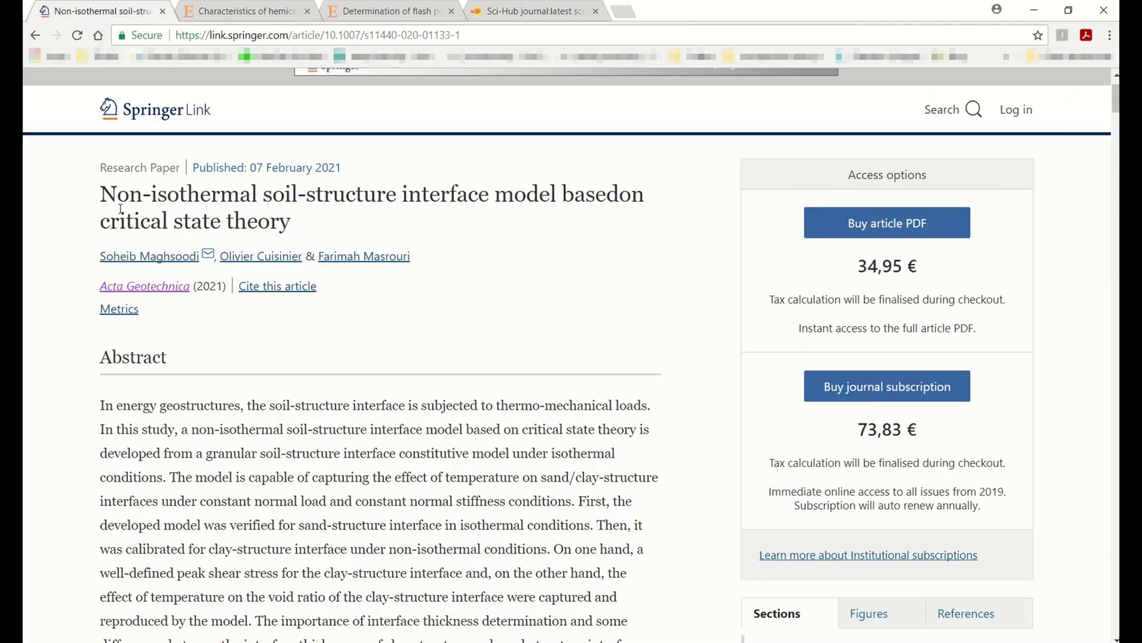
left_click(235, 13)
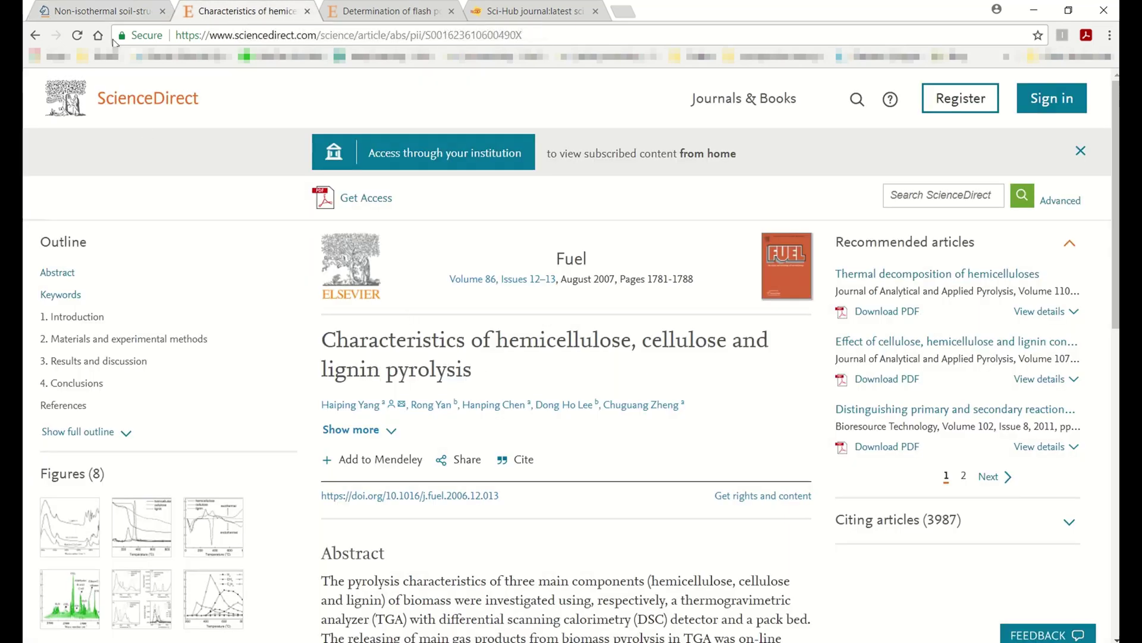
key("ctrl+shift+Tab")
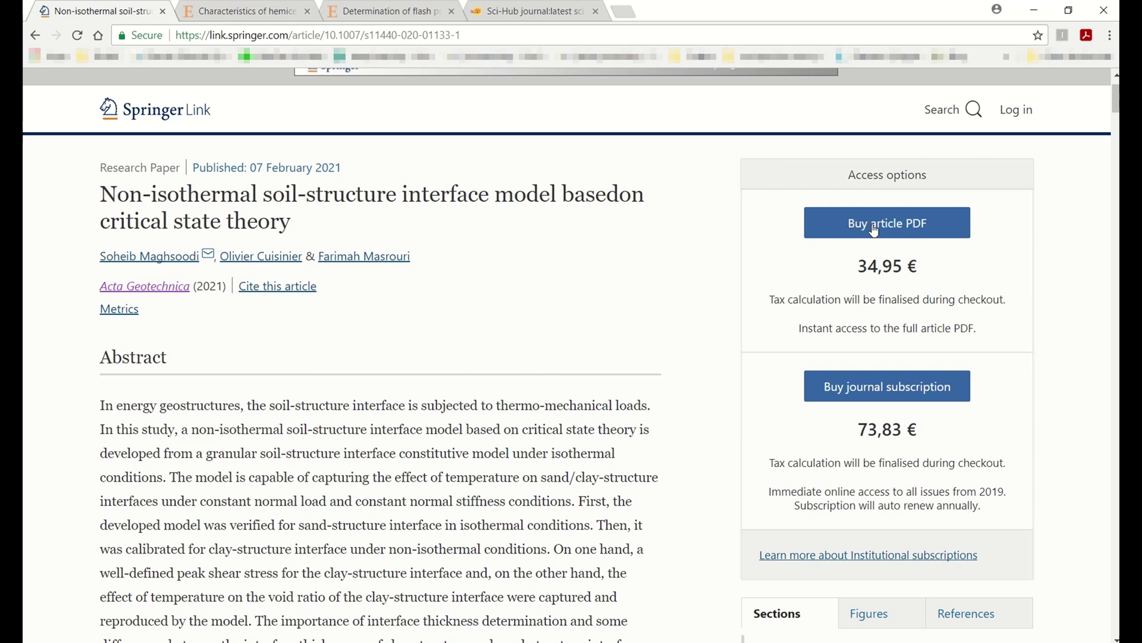
scroll(429, 355, "down", 5)
scroll(428, 356, "down", 5)
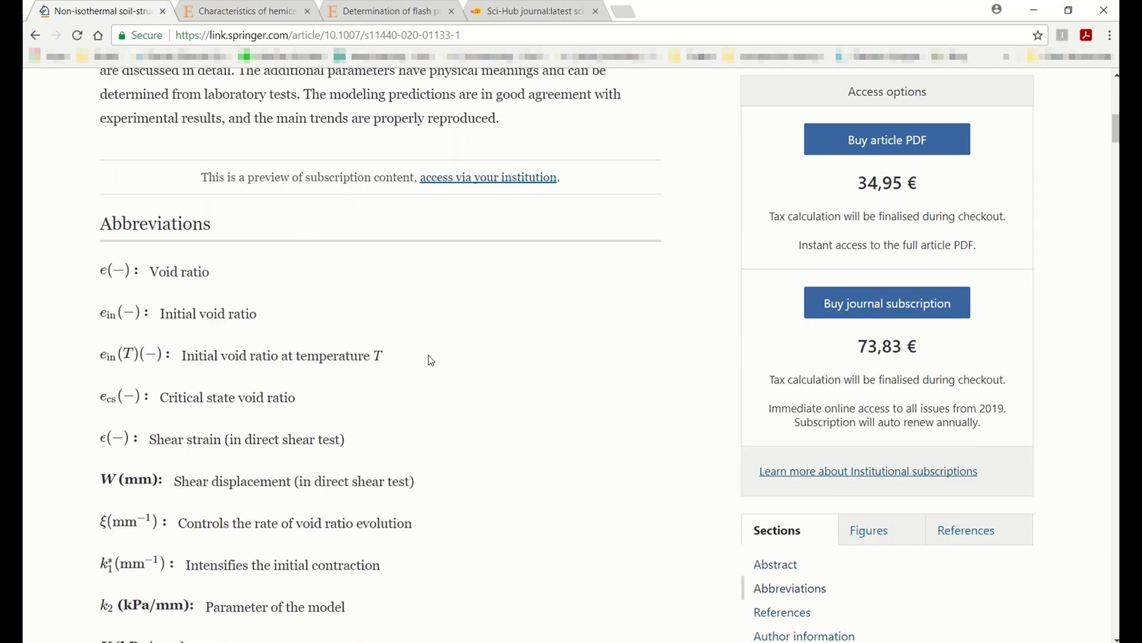
scroll(428, 356, "down", 5)
scroll(427, 352, "down", 3)
scroll(428, 353, "down", 5)
scroll(424, 356, "down", 5)
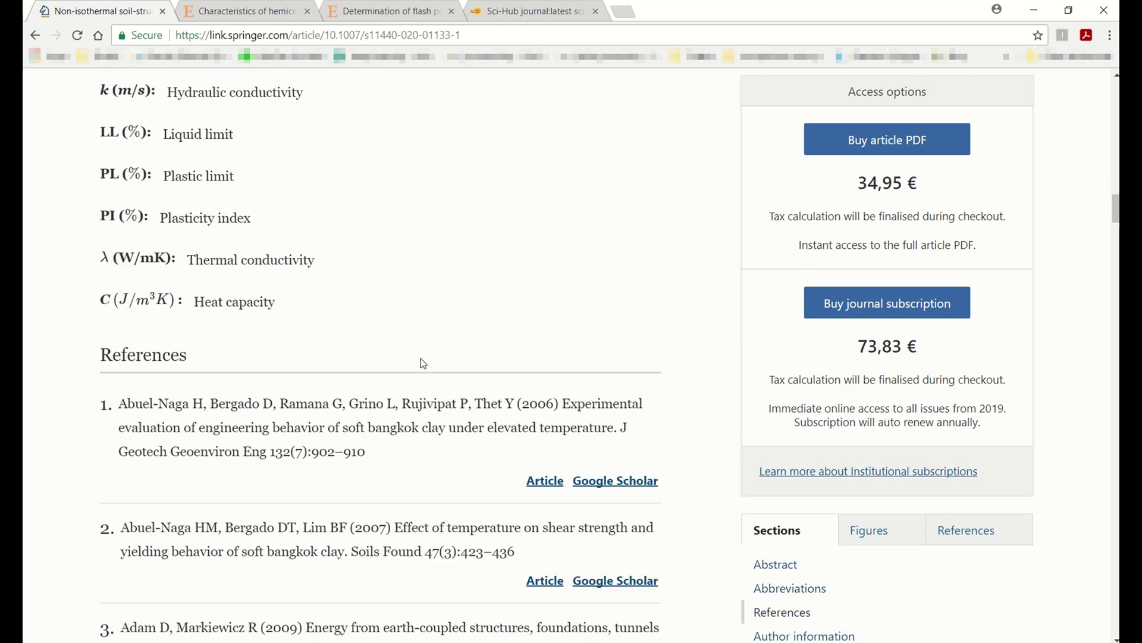
scroll(420, 358, "down", 5)
scroll(418, 360, "down", 5)
scroll(416, 362, "up", 5)
scroll(417, 357, "up", 5)
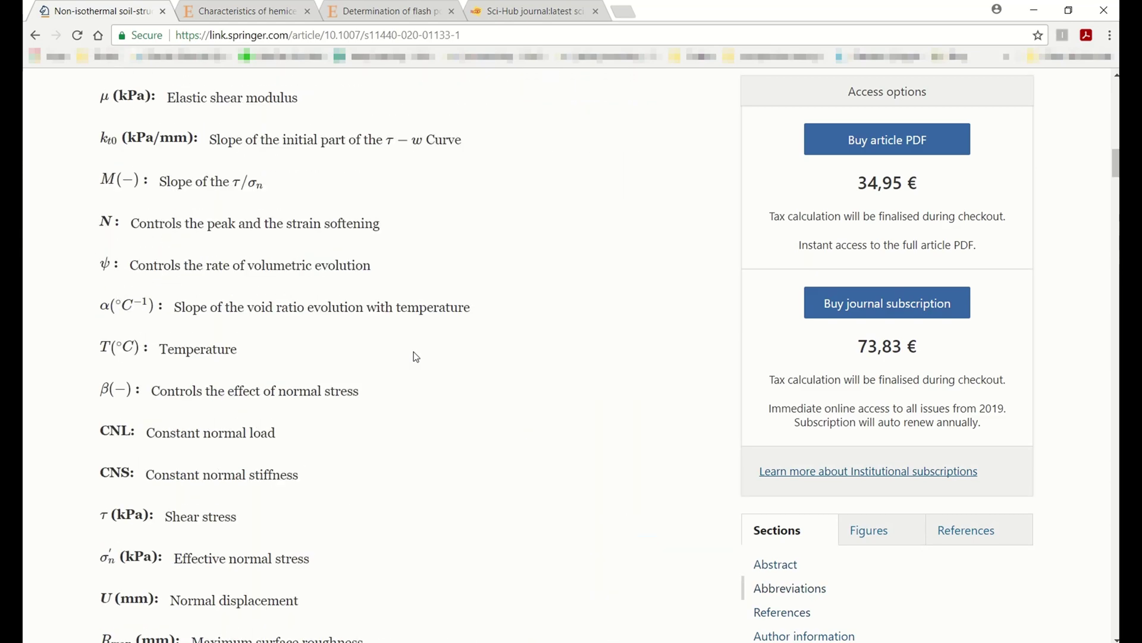
scroll(414, 352, "up", 5)
scroll(414, 349, "up", 5)
scroll(417, 354, "up", 5)
scroll(416, 357, "up", 5)
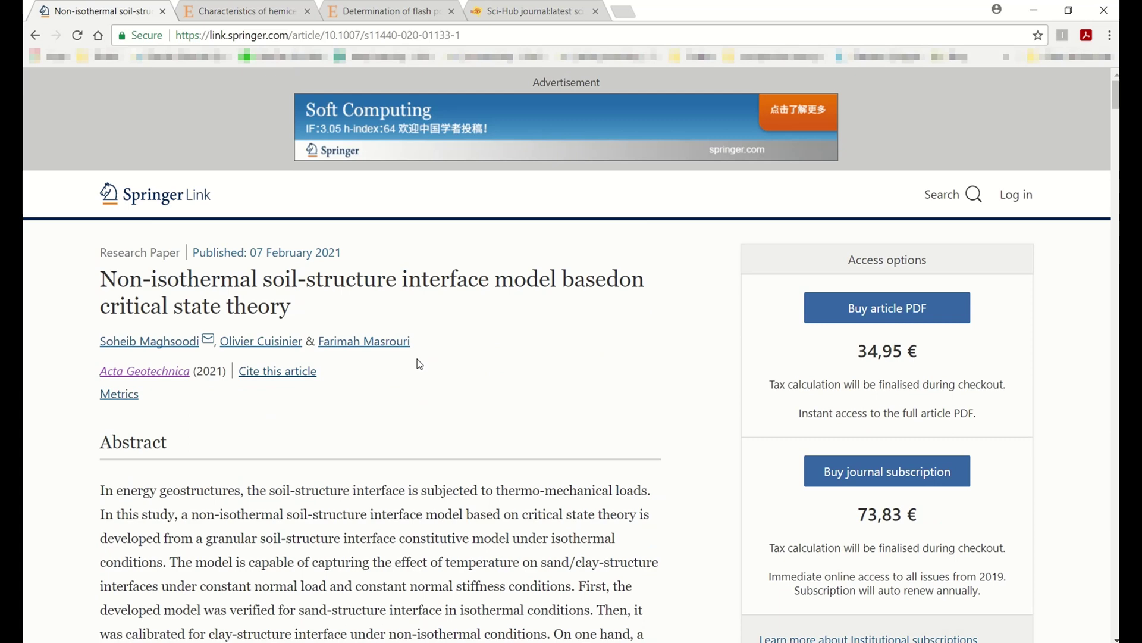
key("ctrl+Tab")
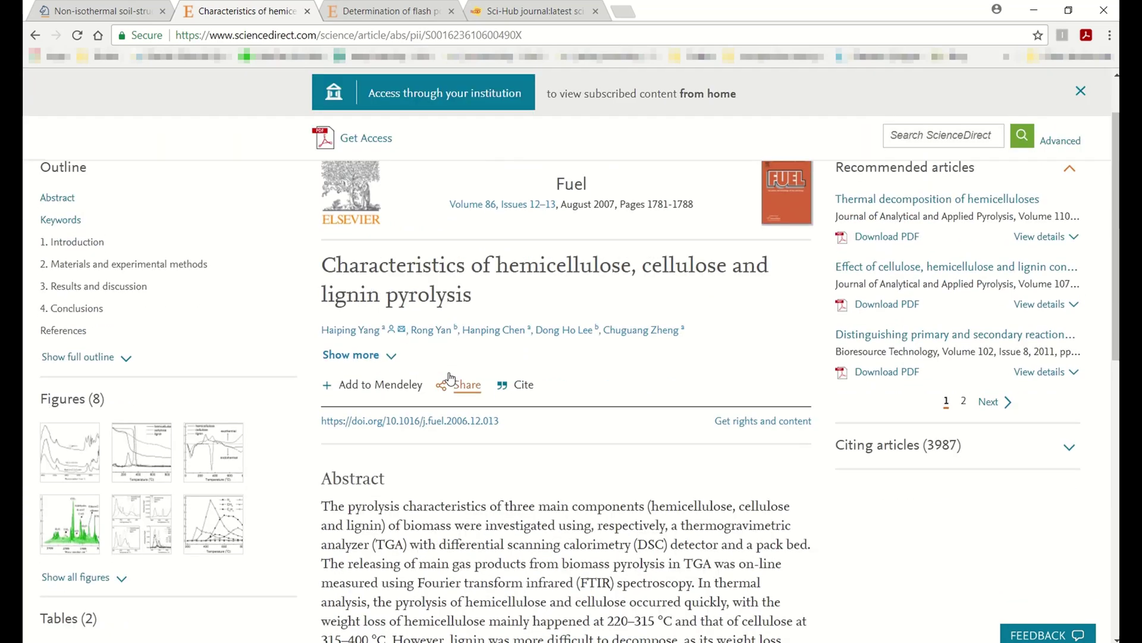
Copy the DOI link from the Springer soil-structure article's details
key("ctrl+shift+Tab")
scroll(273, 387, "down", 3)
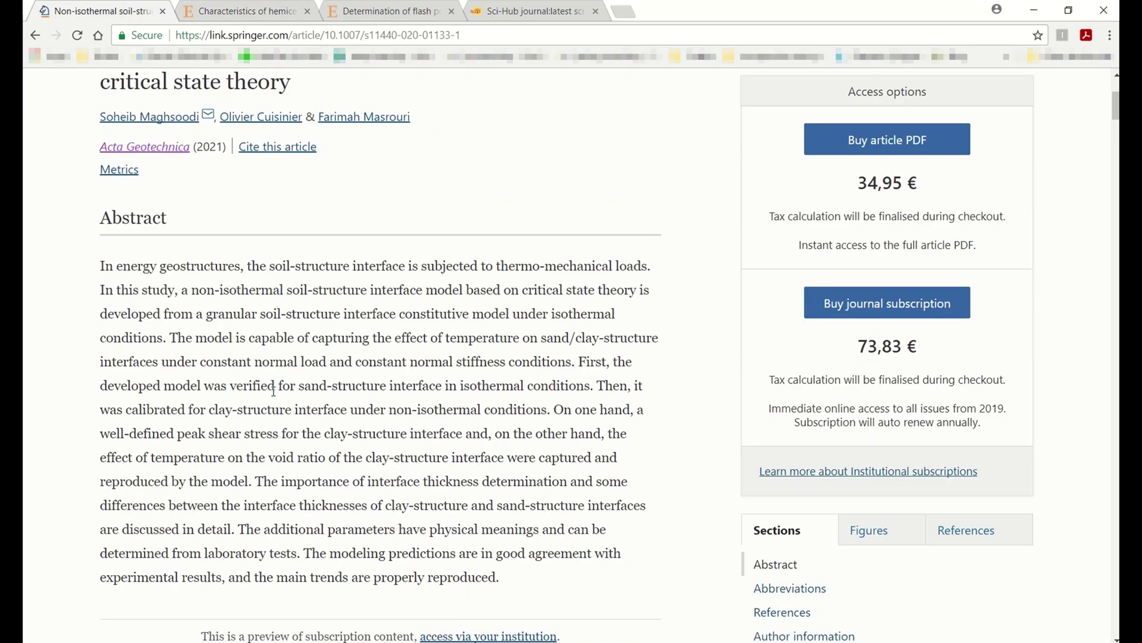
scroll(273, 388, "down", 5)
scroll(280, 368, "down", 3)
scroll(280, 367, "down", 8)
scroll(281, 368, "down", 8)
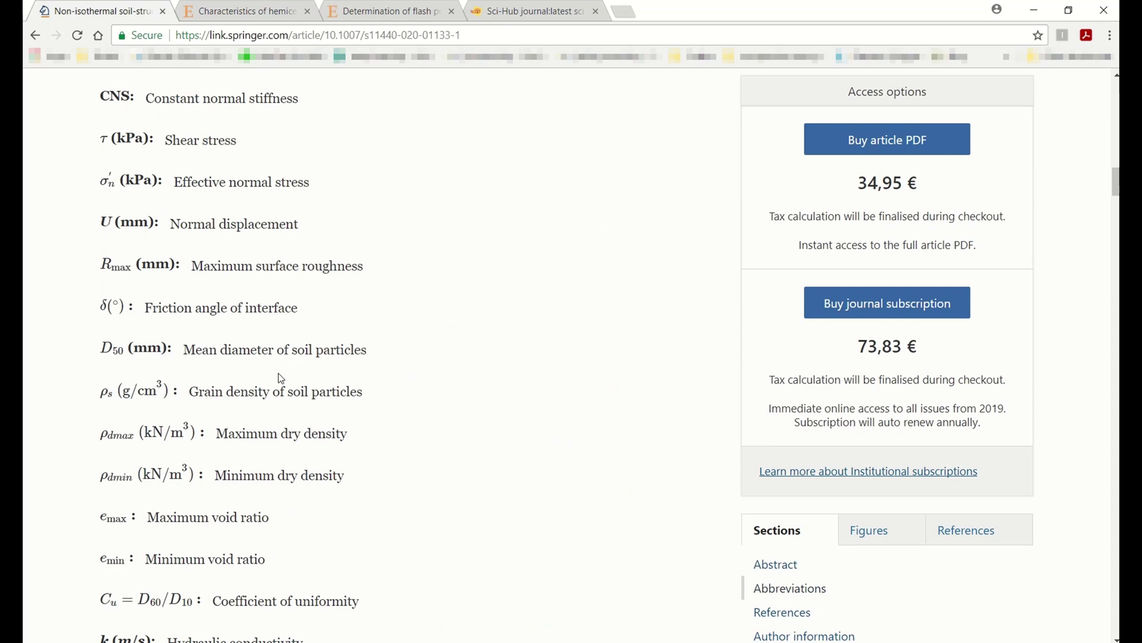
scroll(280, 368, "down", 8)
scroll(280, 375, "down", 2)
scroll(281, 378, "up", 1)
scroll(304, 340, "up", 2)
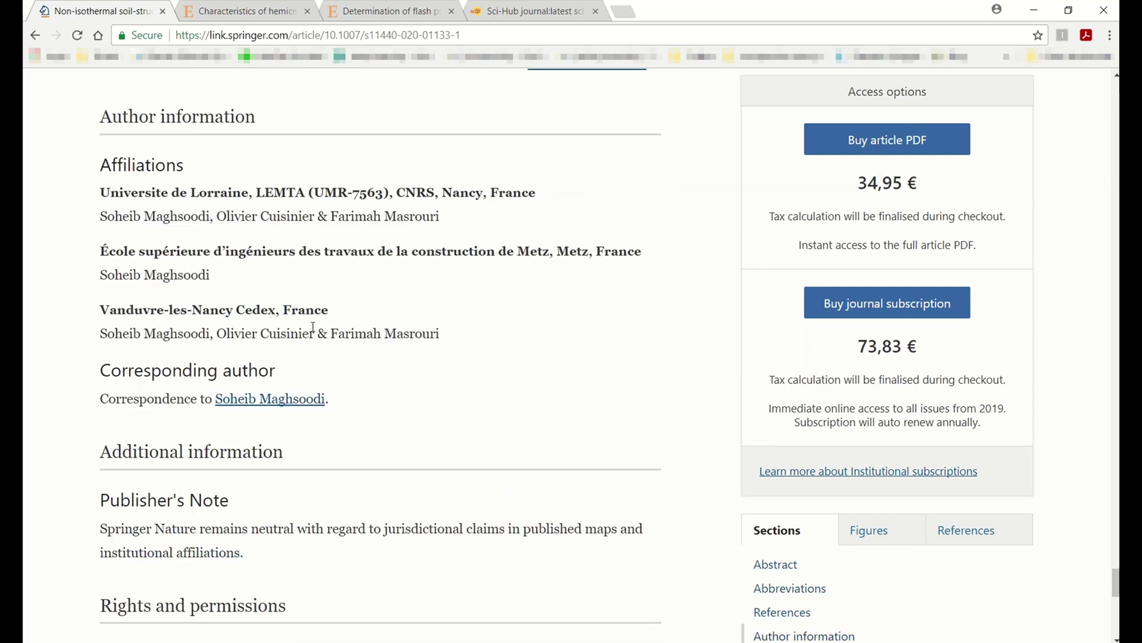
scroll(401, 458, "down", 3)
scroll(335, 451, "down", 3)
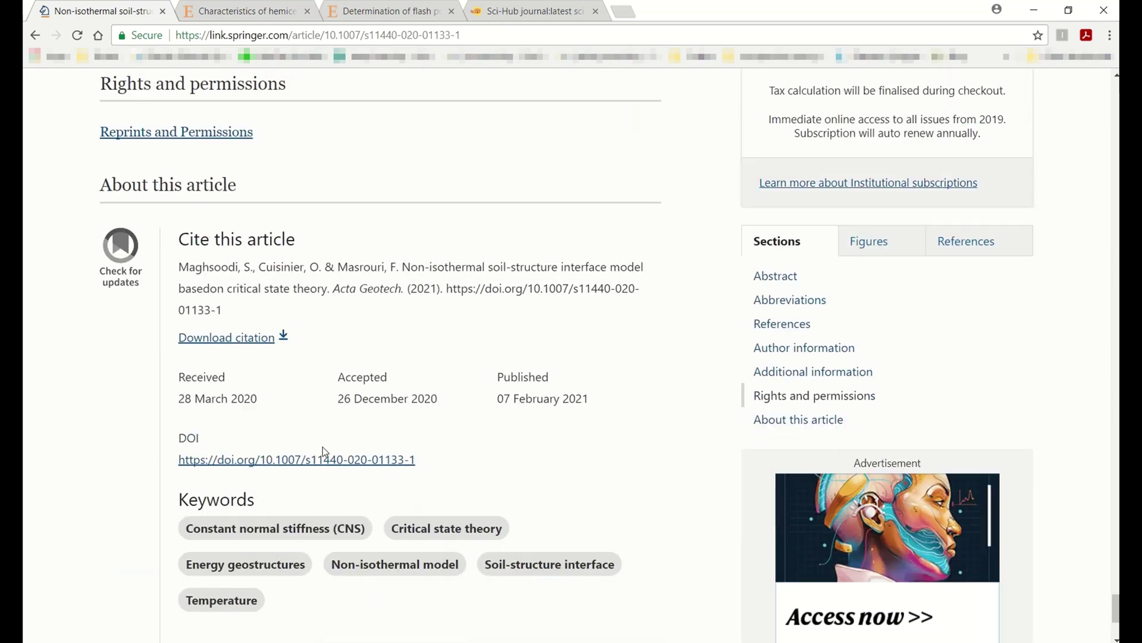
left_click_drag(419, 458, 176, 462)
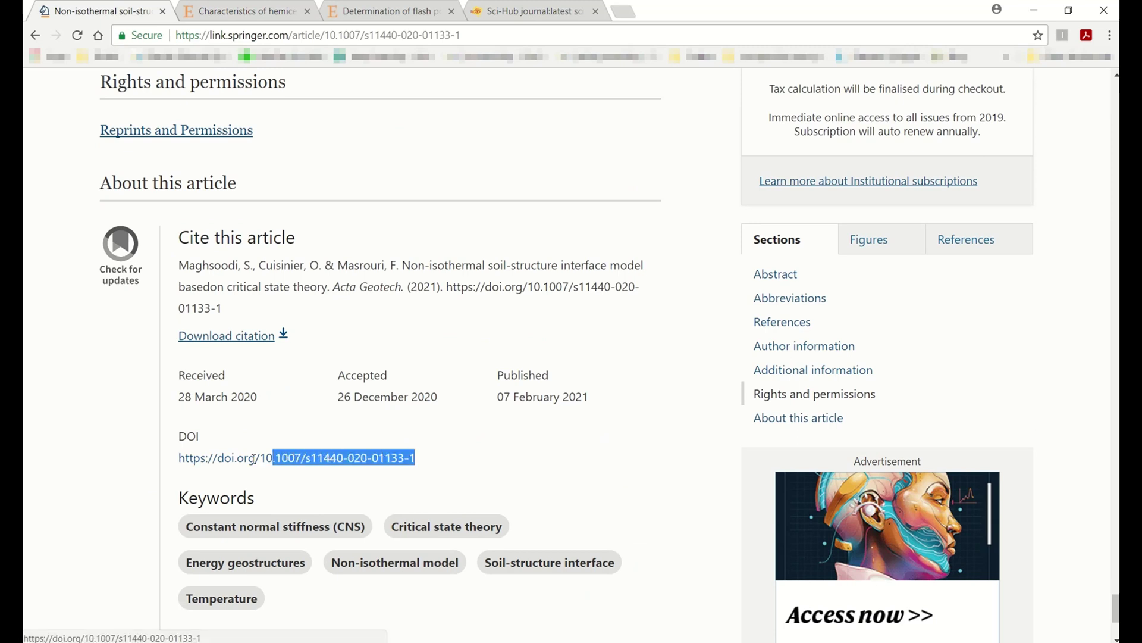
right_click(212, 460)
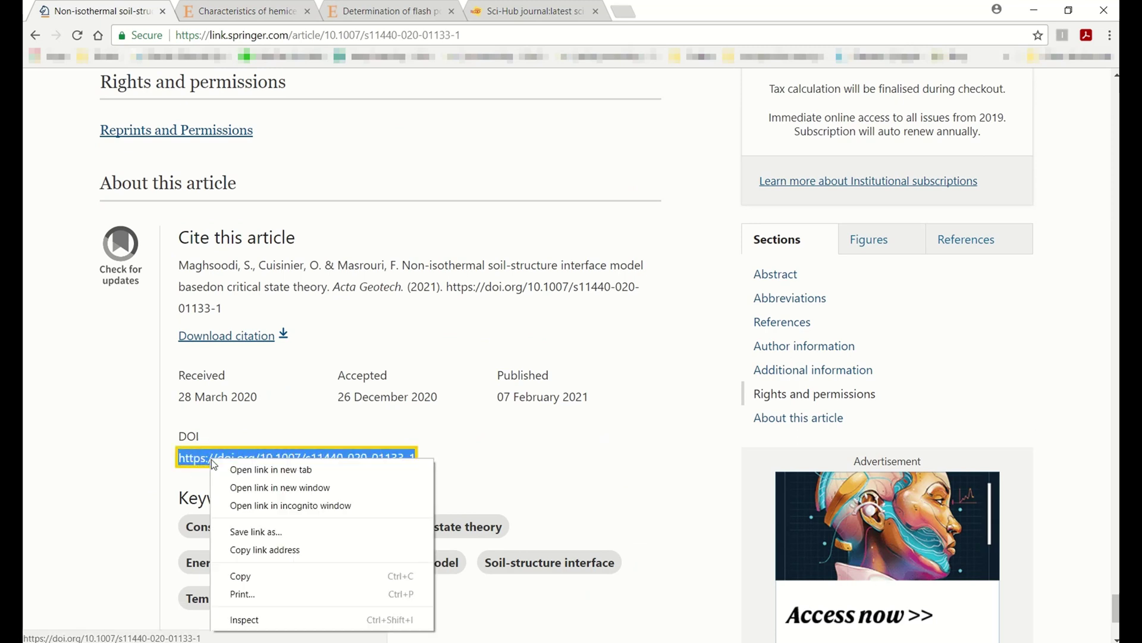
left_click(241, 576)
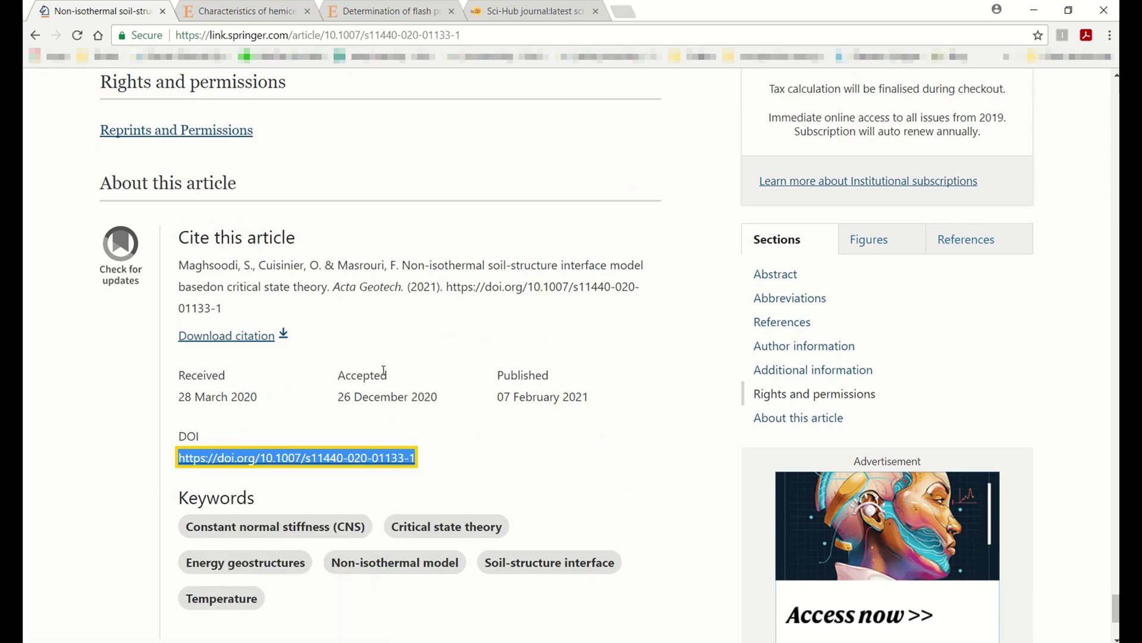
Paste the soil-structure DOI into Sci-Hub's search box and submit it
left_click(519, 11)
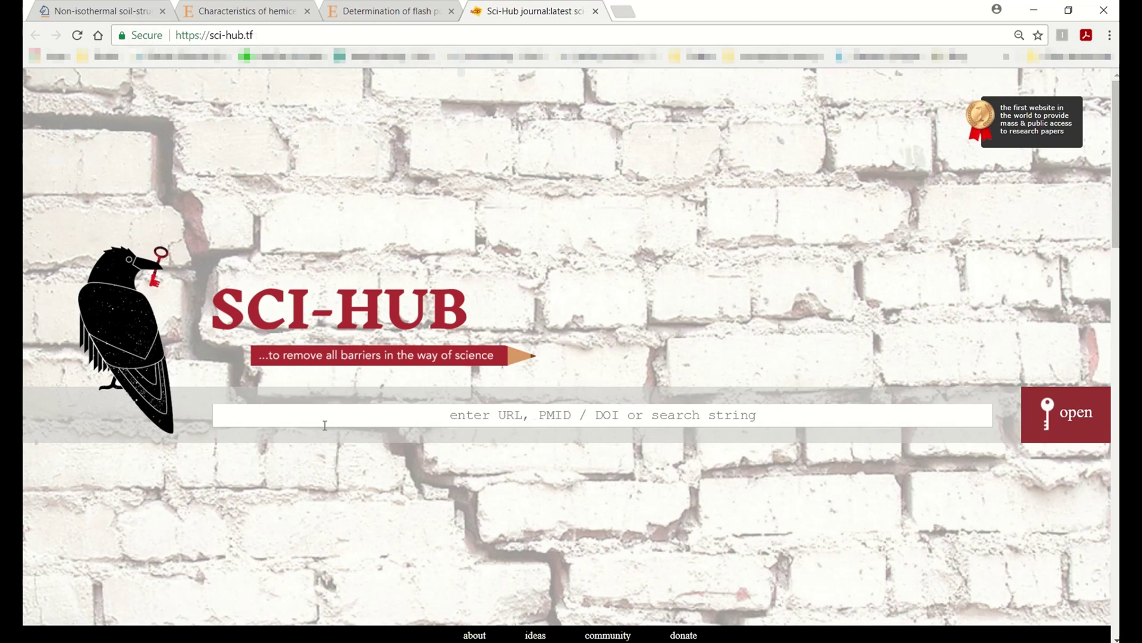
left_click(454, 417)
right_click(440, 416)
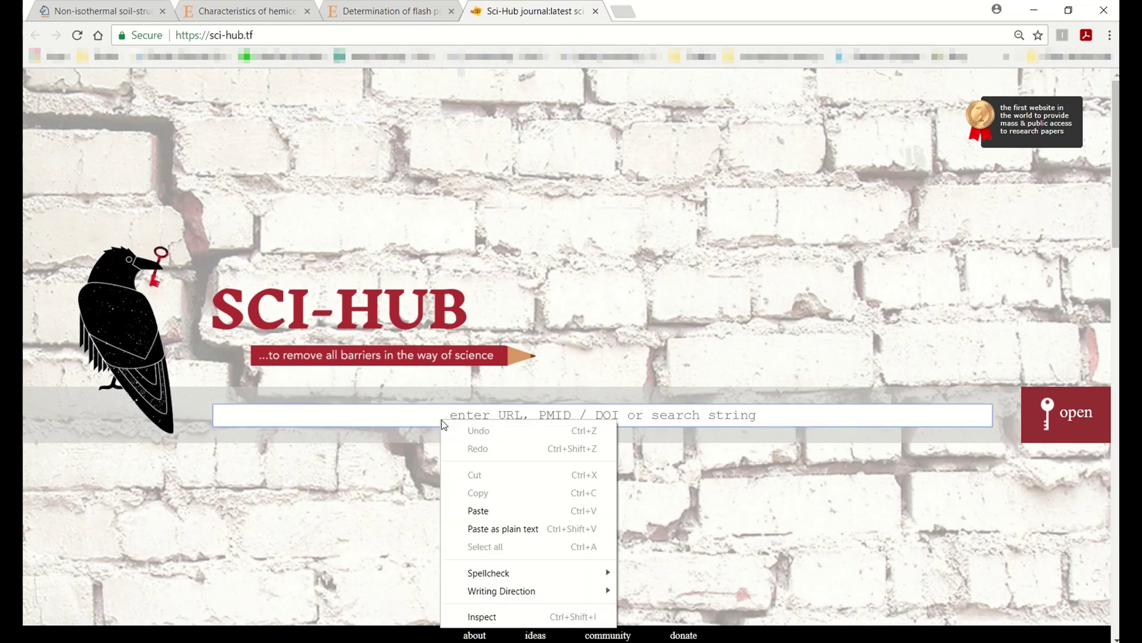
left_click(483, 512)
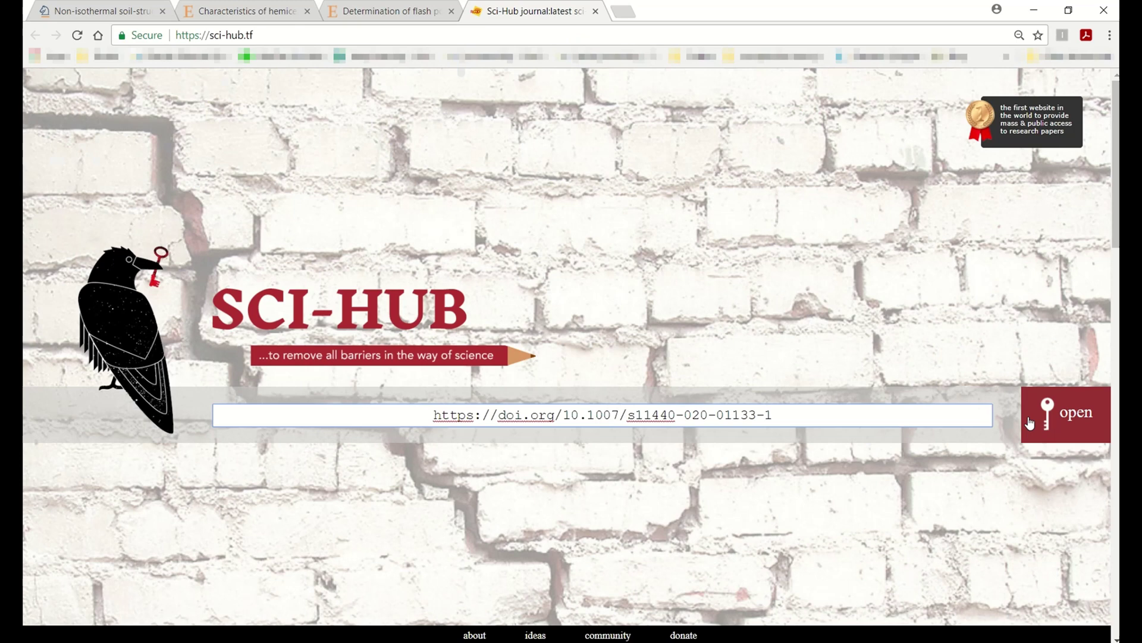
left_click(1075, 413)
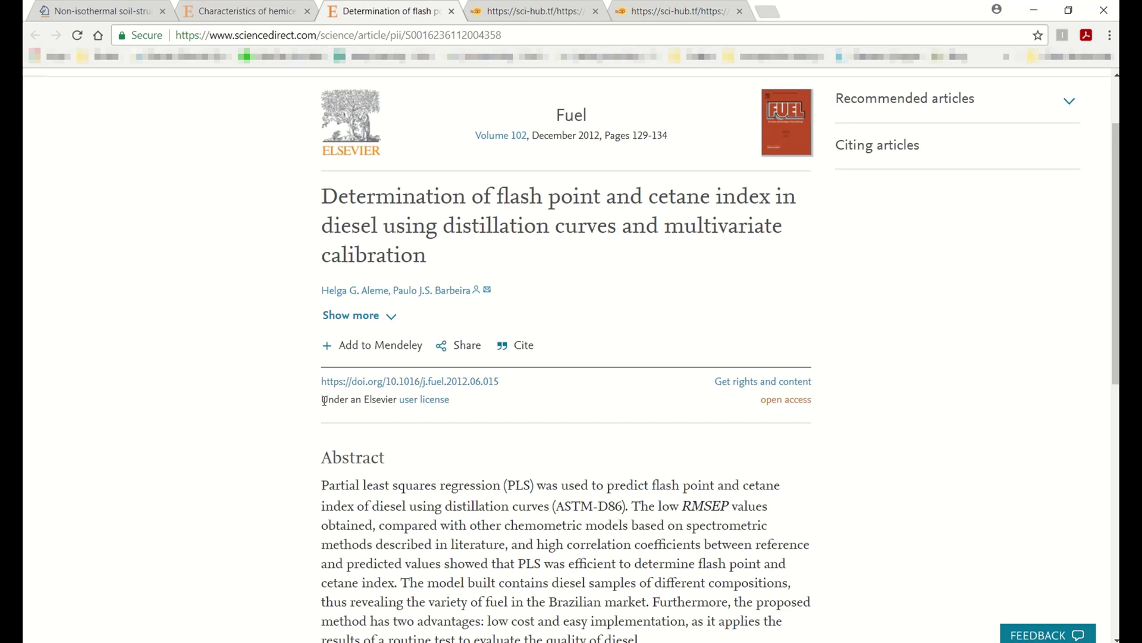
Copy the Fuel flash-point article's DOI link, then go back to the Sci-Hub search page
left_click_drag(318, 382, 498, 382)
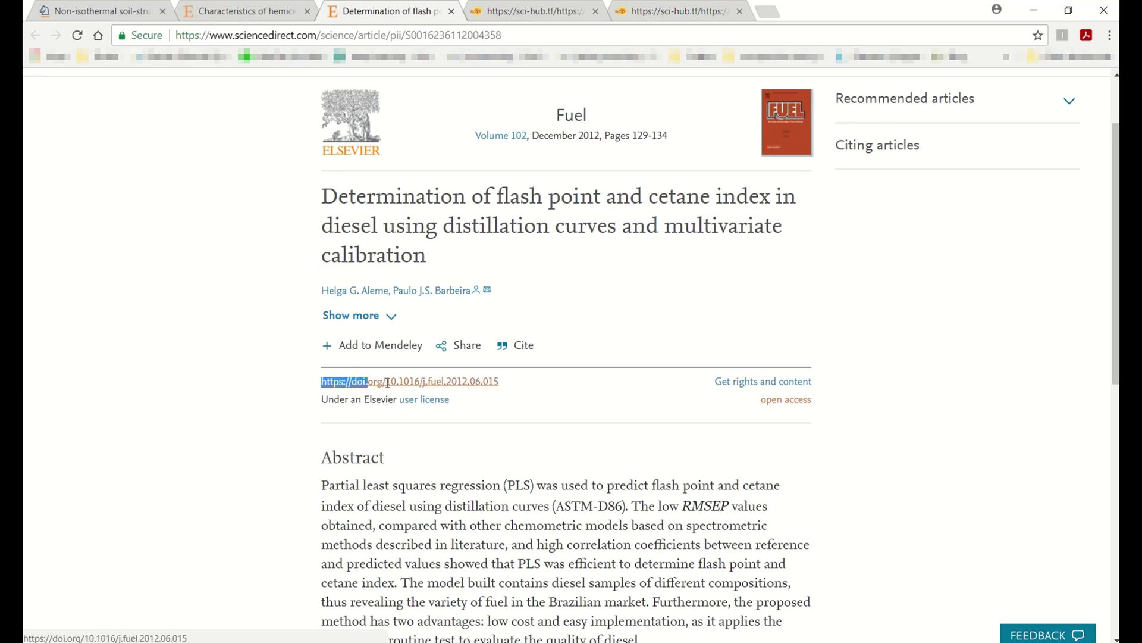
right_click(458, 382)
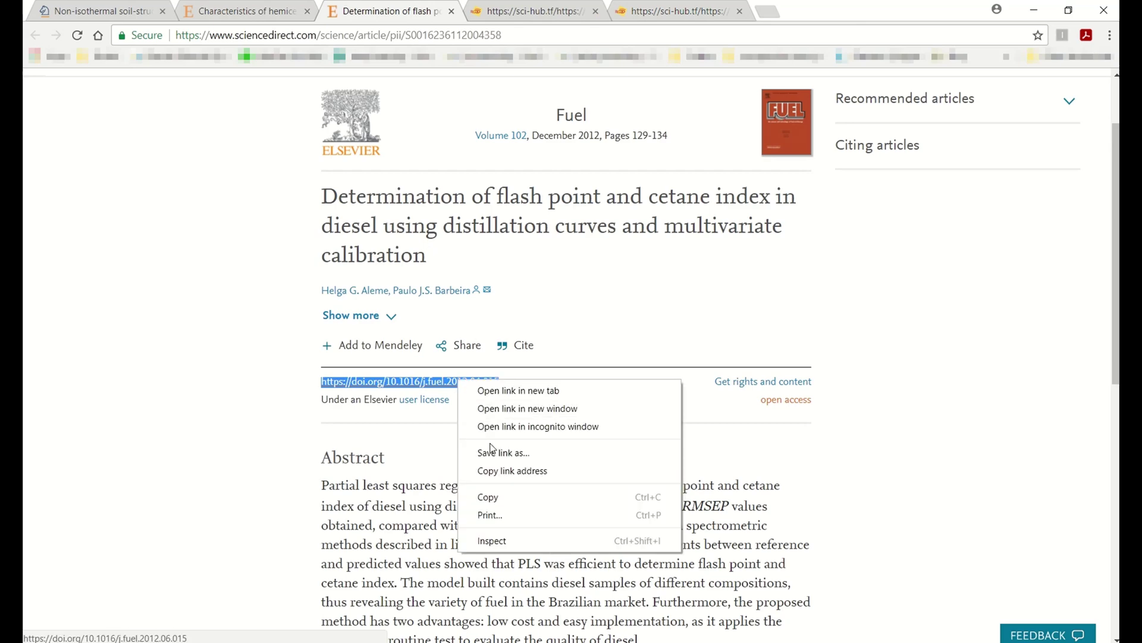
left_click(494, 502)
left_click(679, 10)
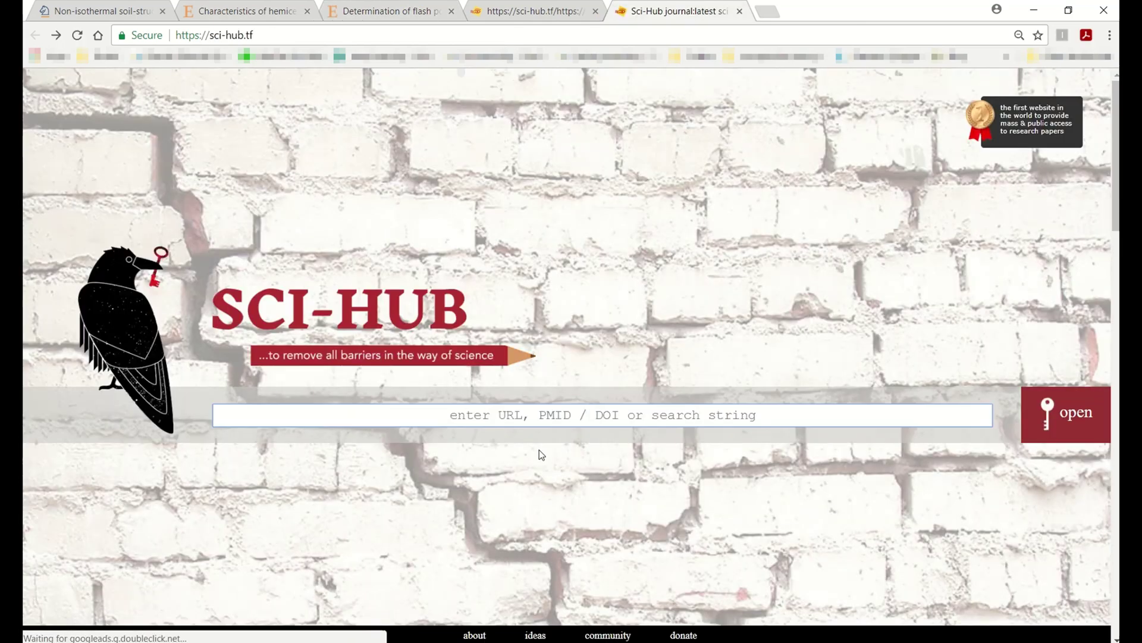
Paste the flash-point article's DOI into Sci-Hub and submit it to load the PDF
right_click(572, 414)
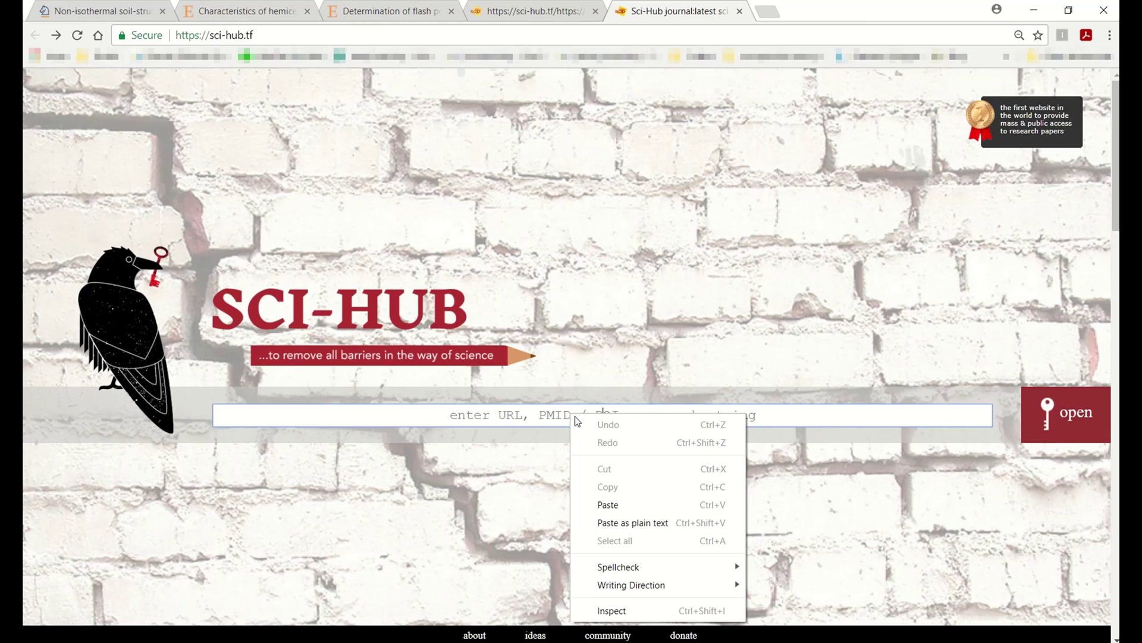
left_click(614, 511)
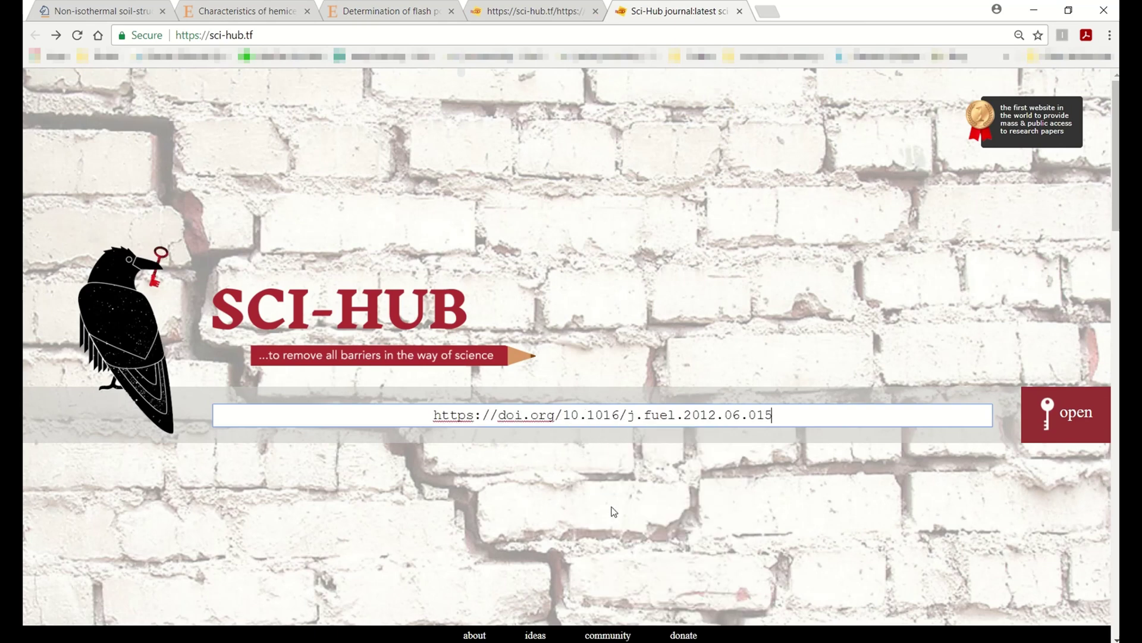
left_click(1062, 417)
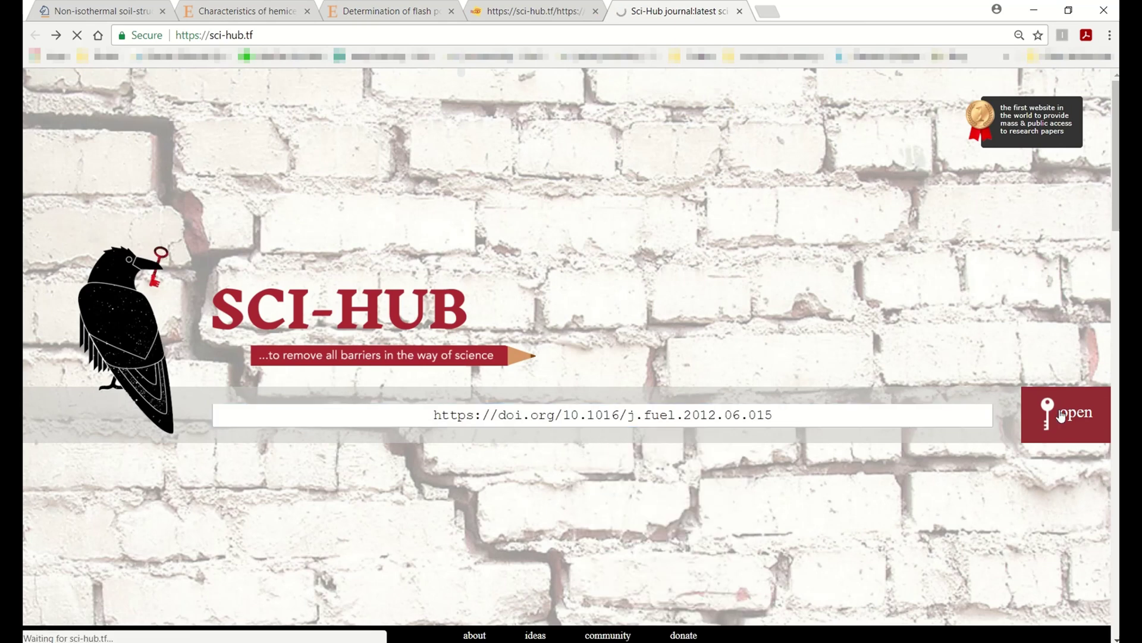